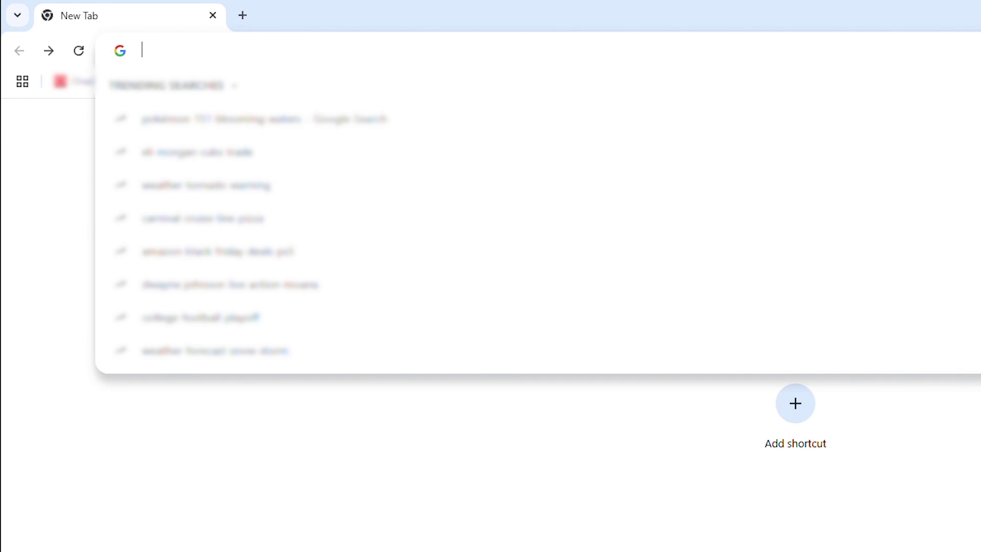
pyautogui.write('www.gar')
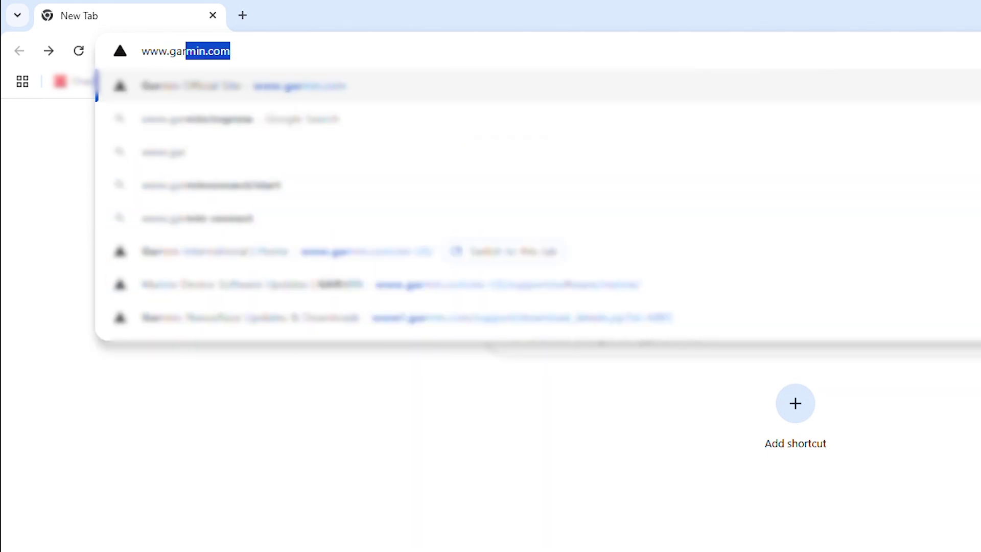
pyautogui.write('min.com')
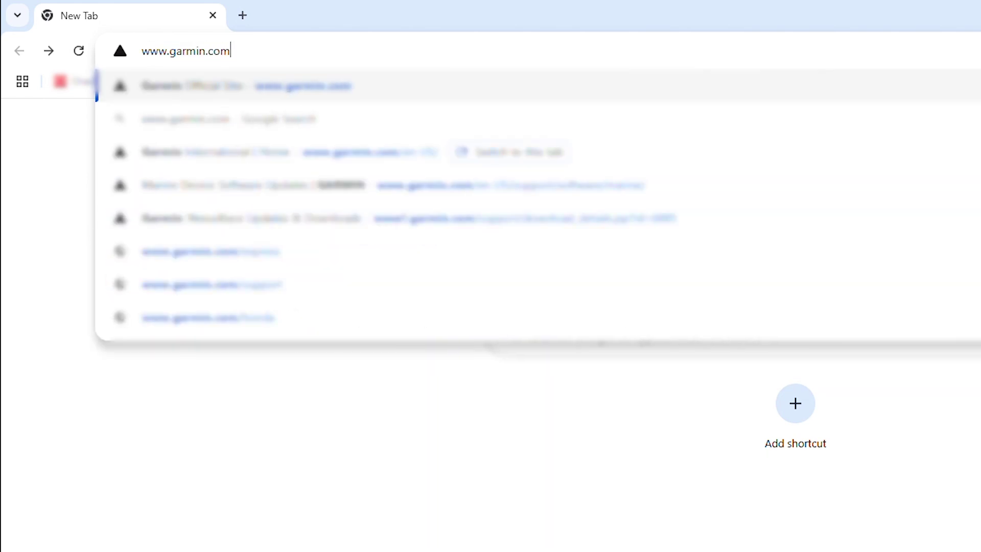
pyautogui.press('Return')
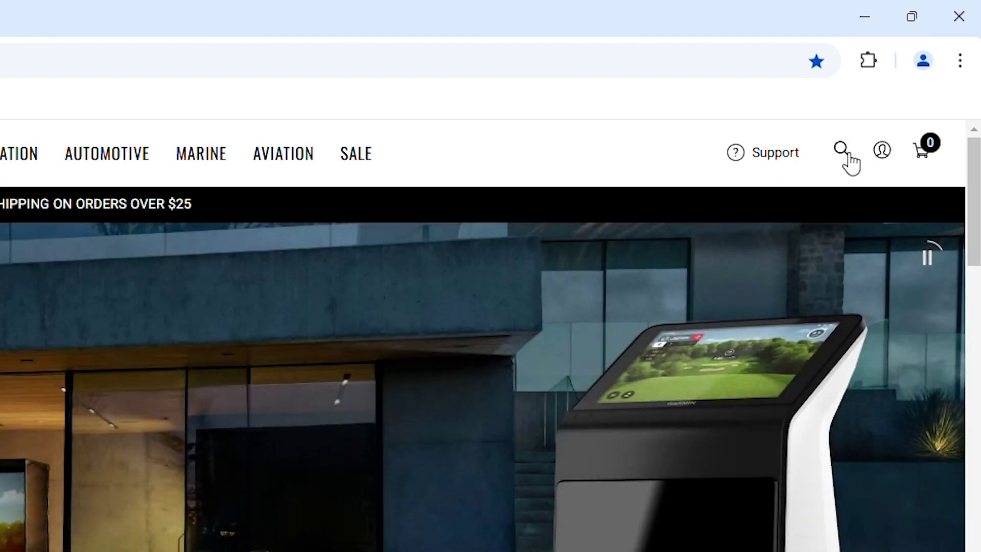
# - Search the Garmin site for 'gmi20' and open the GMI 20 product page
pyautogui.click(853, 155)
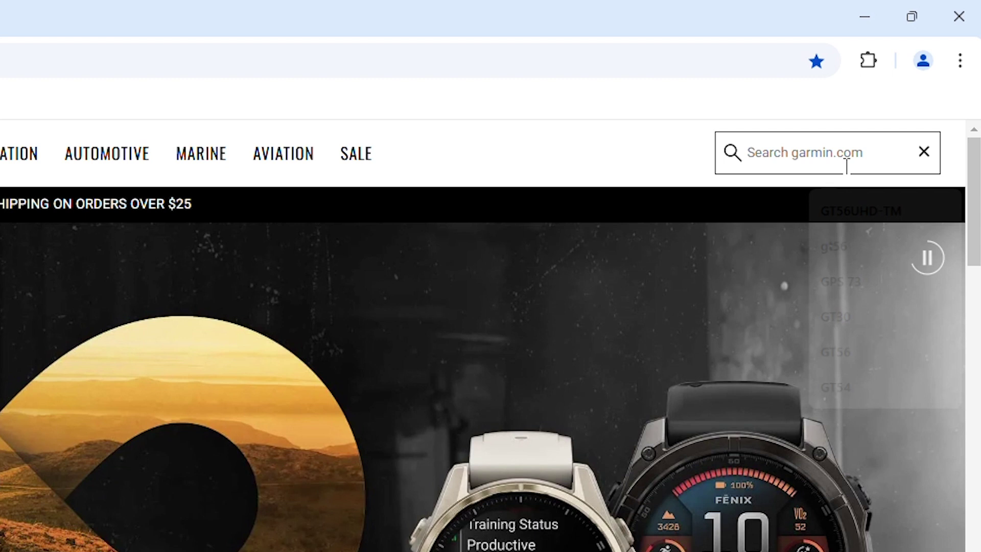
pyautogui.write('gmi20')
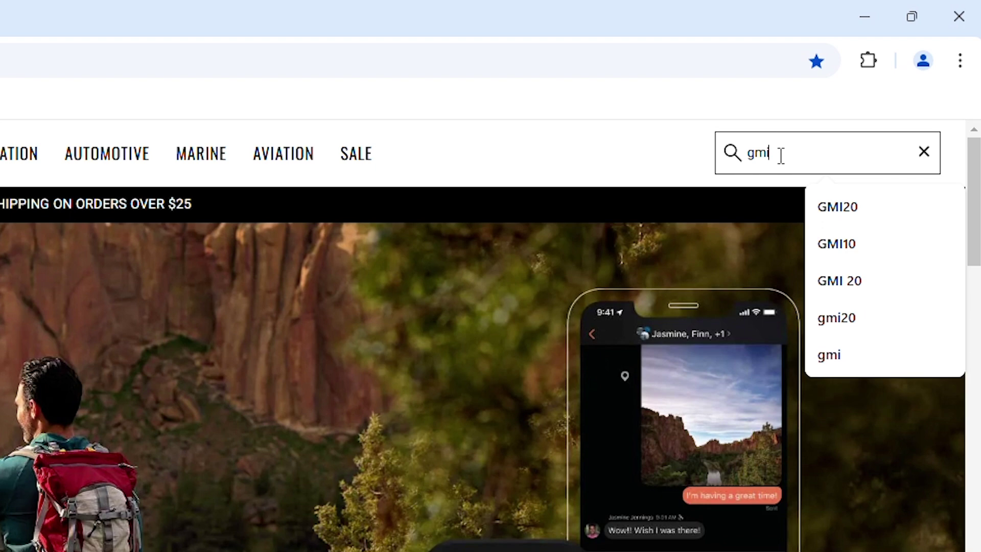
pyautogui.press('Return')
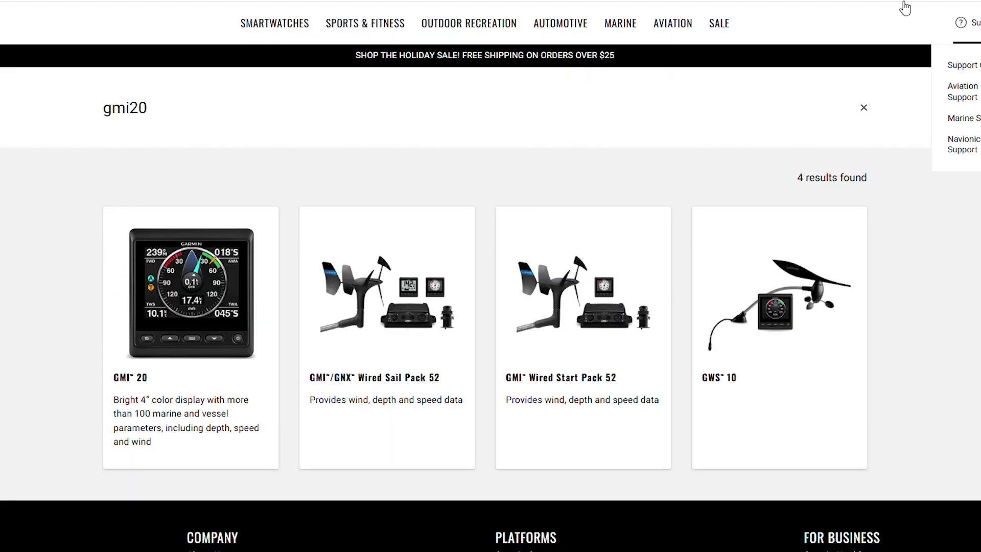
pyautogui.click(166, 358)
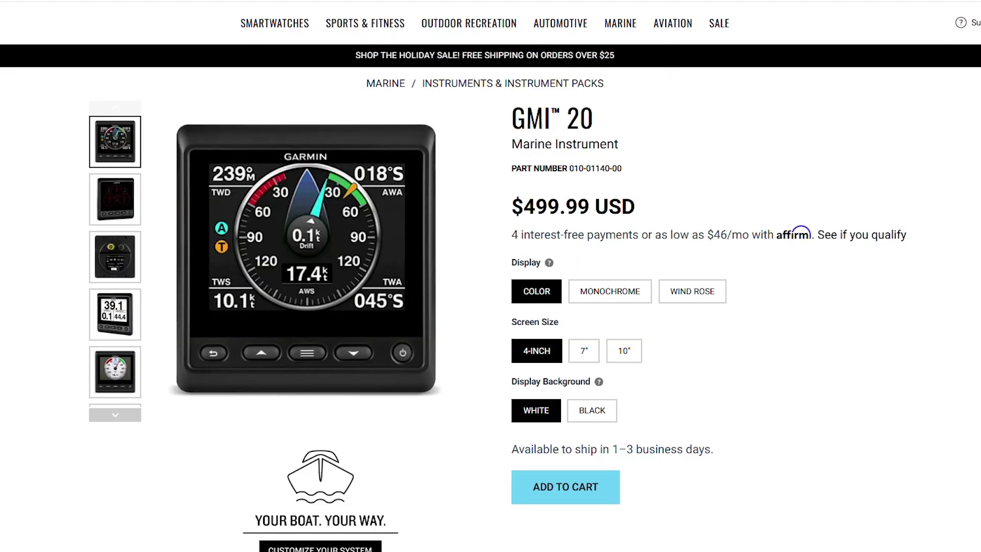
# - Go from the GMI 20 page to its Software updates page
pyautogui.scroll(-9, 705, 361)
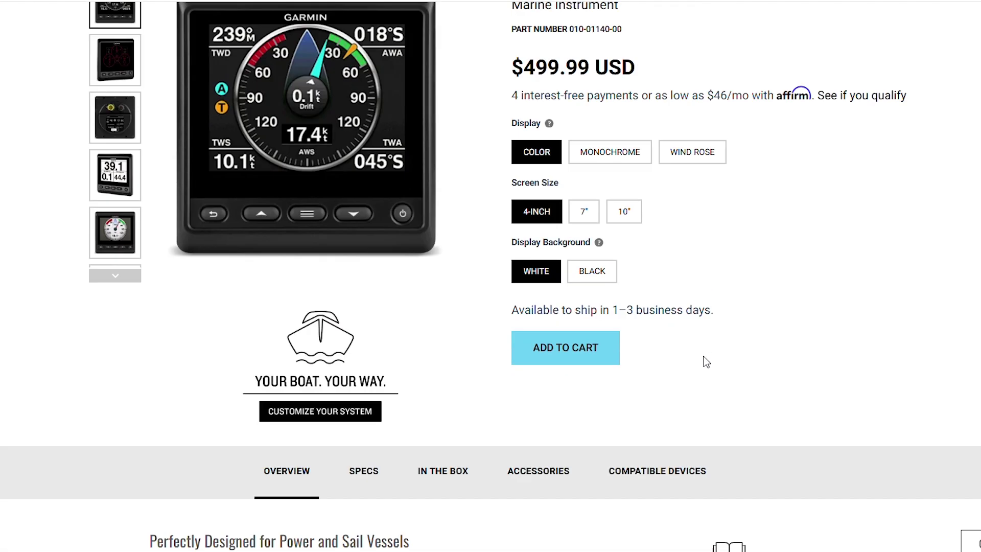
pyautogui.scroll(-3, 701, 369)
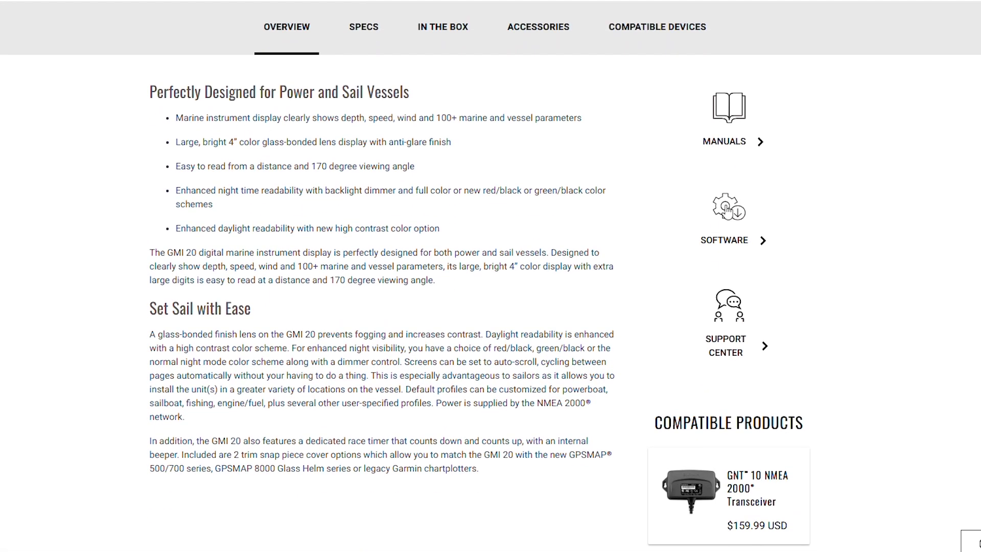
pyautogui.click(730, 207)
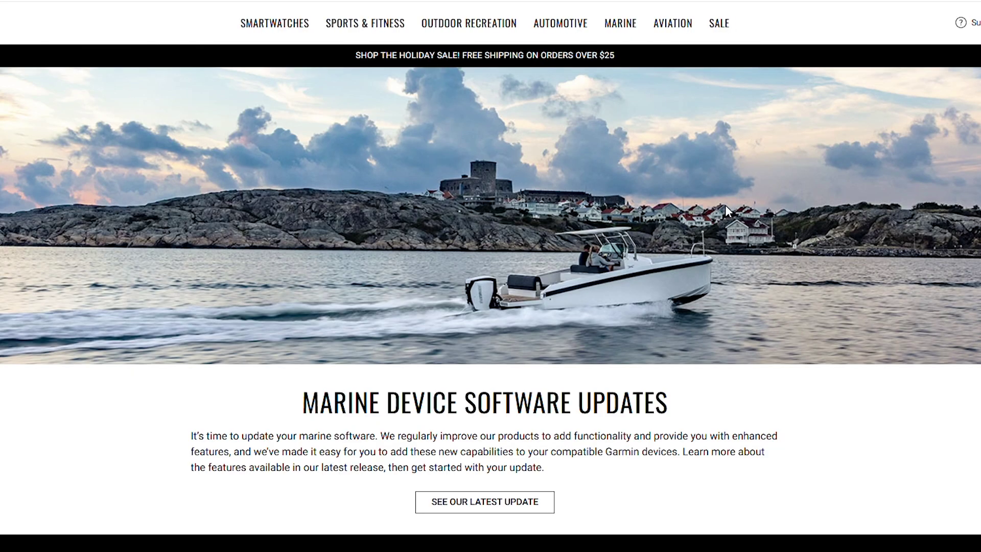
# - Expand 'Download updates manually' and choose the GPSMAP Series with SD Card bundle
pyautogui.scroll(-10, 724, 205)
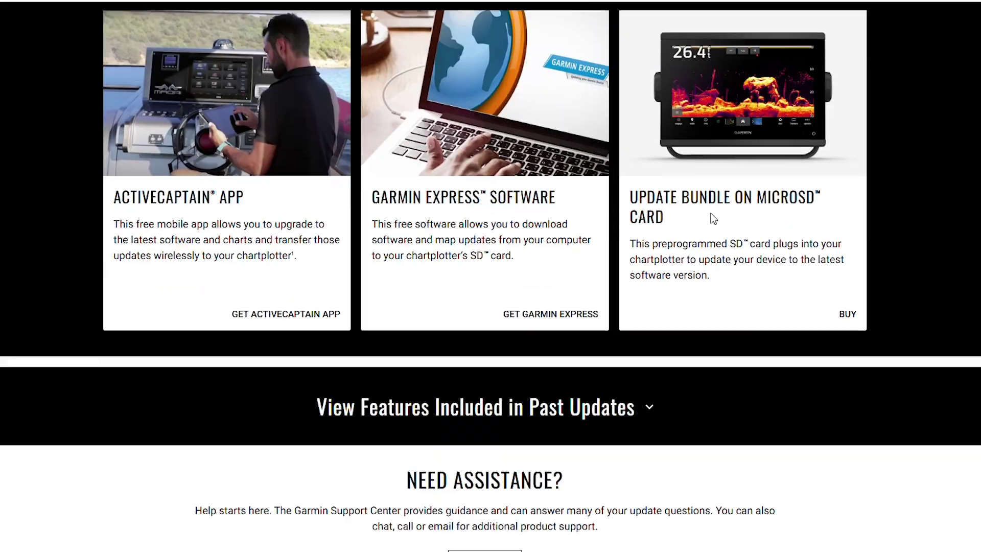
pyautogui.scroll(-9, 714, 218)
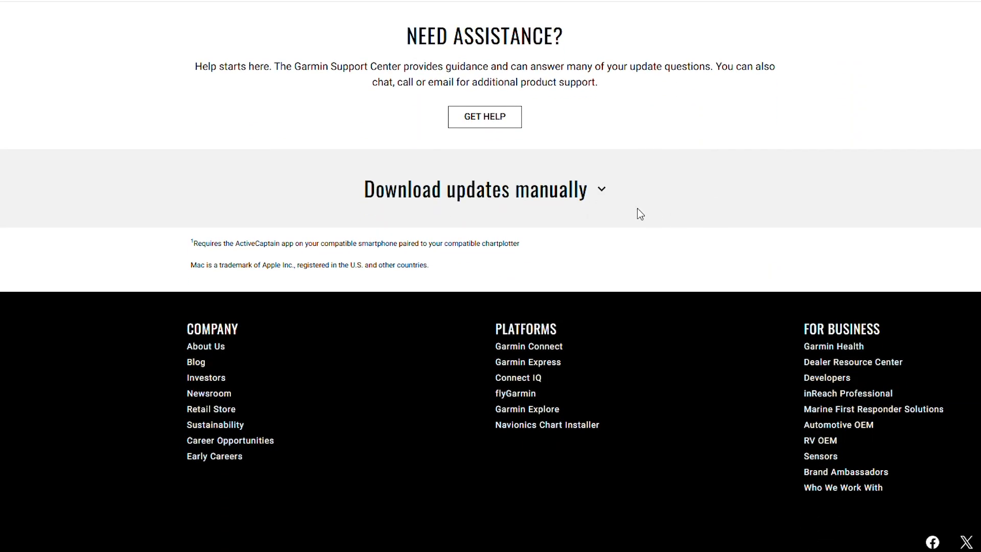
pyautogui.click(599, 192)
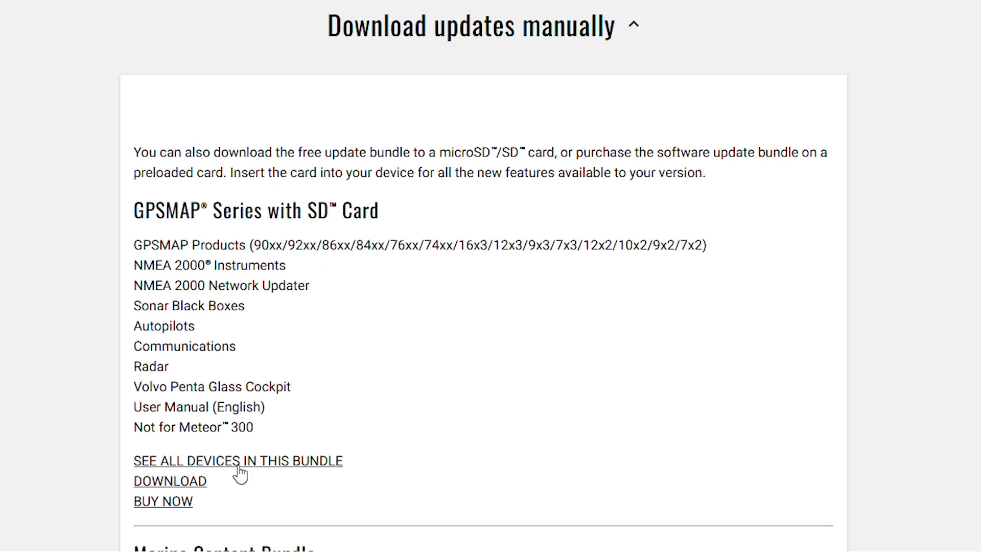
pyautogui.click(178, 486)
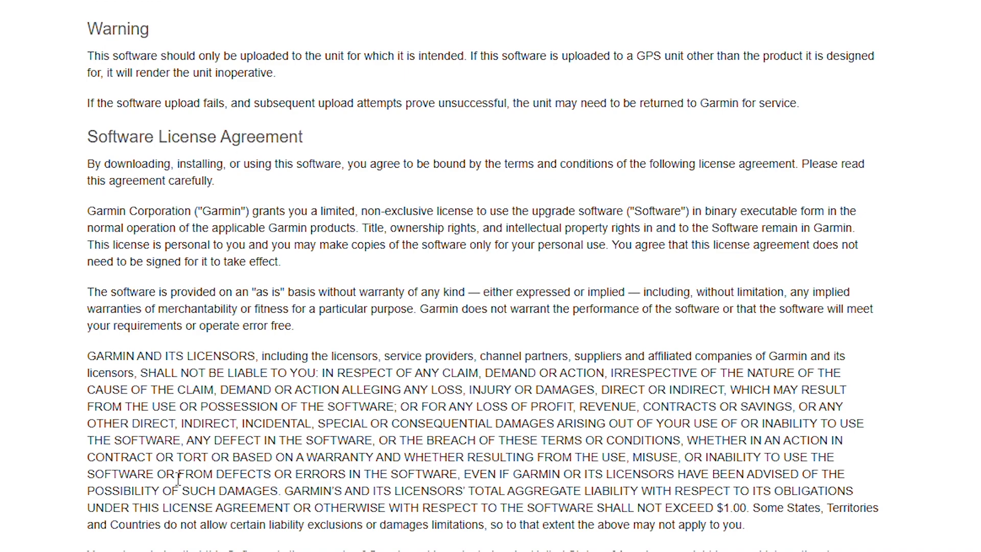
# - Agree to the licence terms and download the GPSMAPSeriesWithSDCard_202410230 zip
pyautogui.scroll(-8, 167, 461)
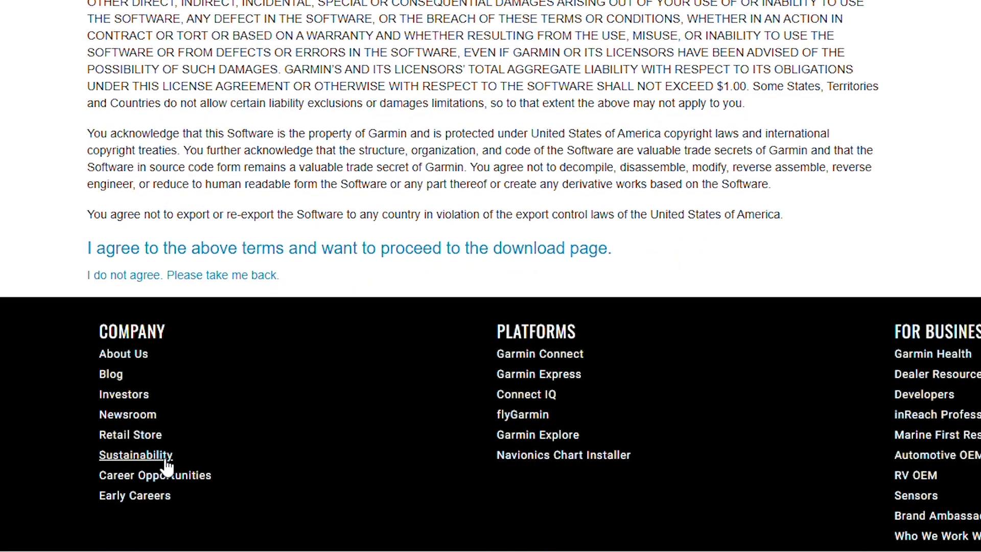
pyautogui.click(246, 249)
pyautogui.click(269, 204)
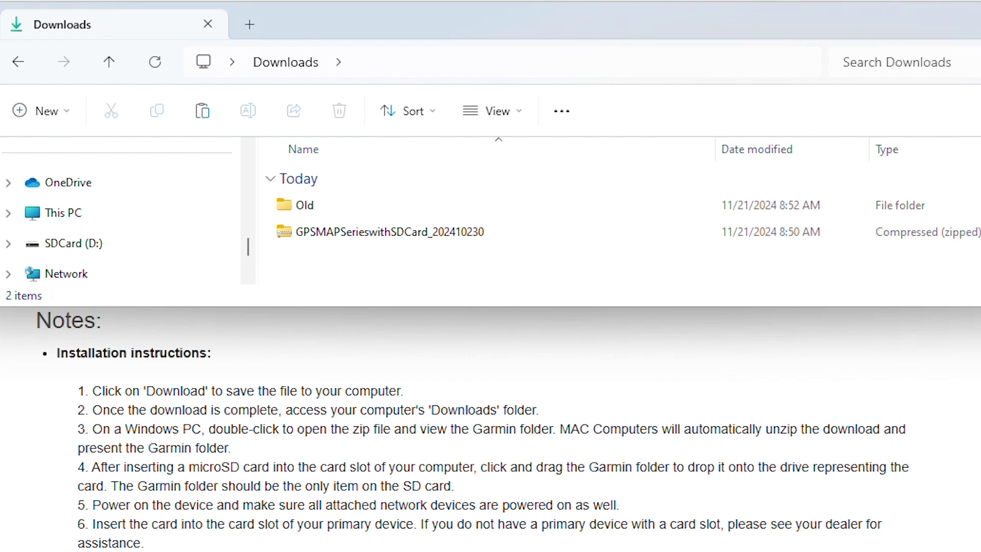
# - Open GPSMAPSeriesWithSDCard_202410230.zip in Downloads to reveal its Garmin folder
pyautogui.doubleClick(385, 239)
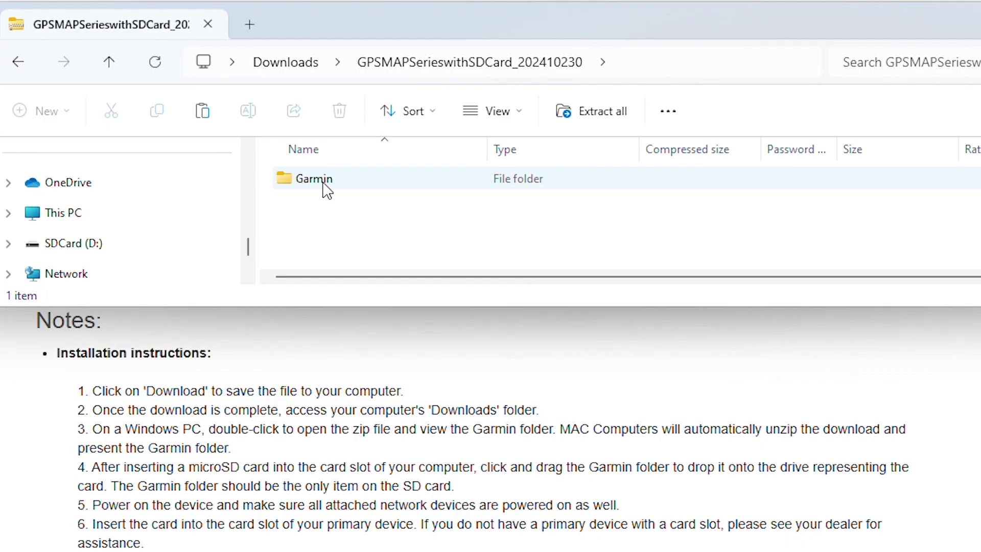
# - Drag the Garmin folder from the zip onto SDCard (D:) to copy its 323 items
pyautogui.moveTo(327, 190)
pyautogui.mouseDown()
pyautogui.moveTo(82, 231)
pyautogui.moveTo(58, 255)
pyautogui.mouseUp()
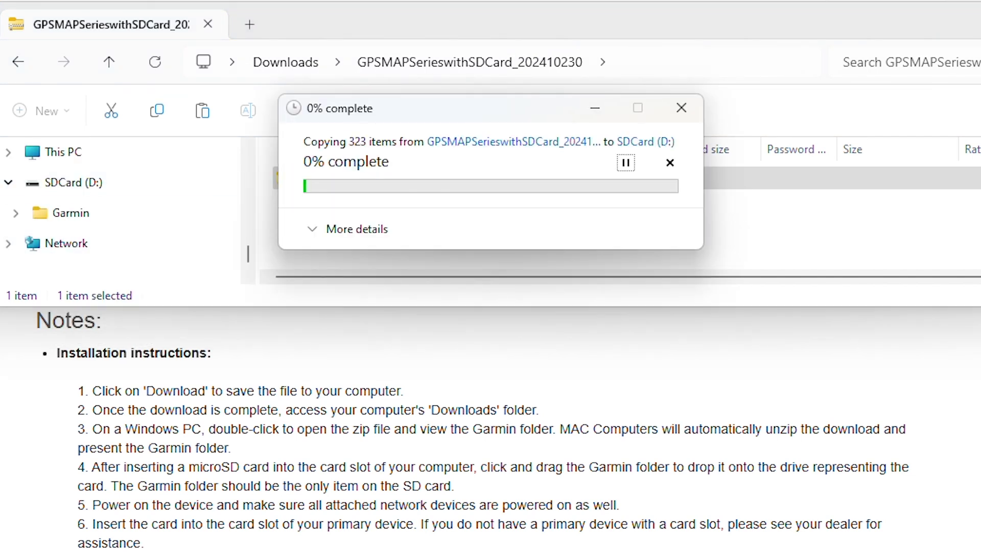